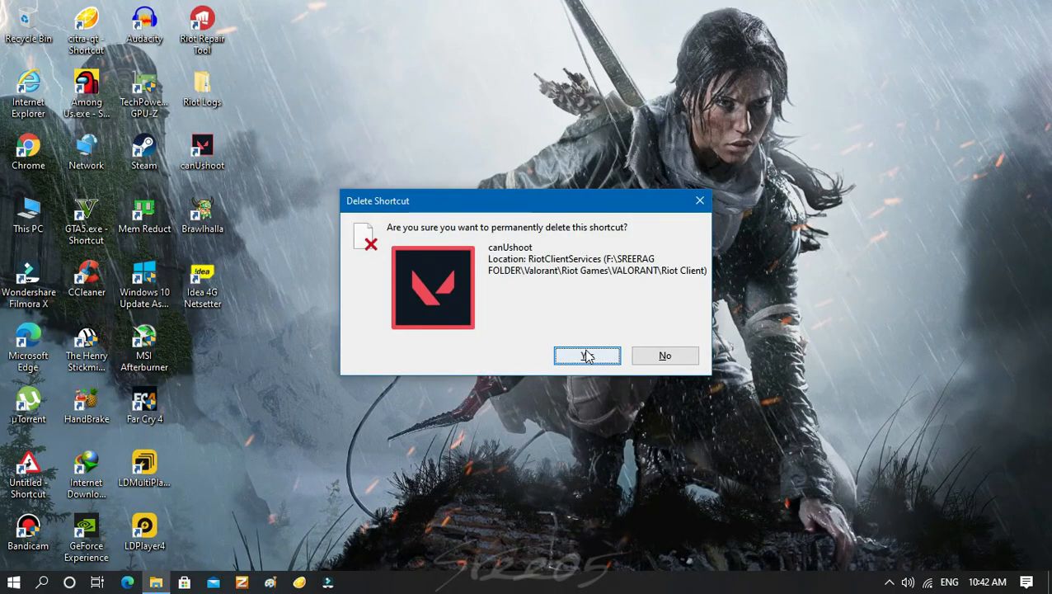
# Step: Confirm deleting canUshoot and navigate This PC > F: > SREERAG FOLDER > Valorant > Riot Games
pyautogui.click(588, 355)
pyautogui.doubleClick(28, 216)
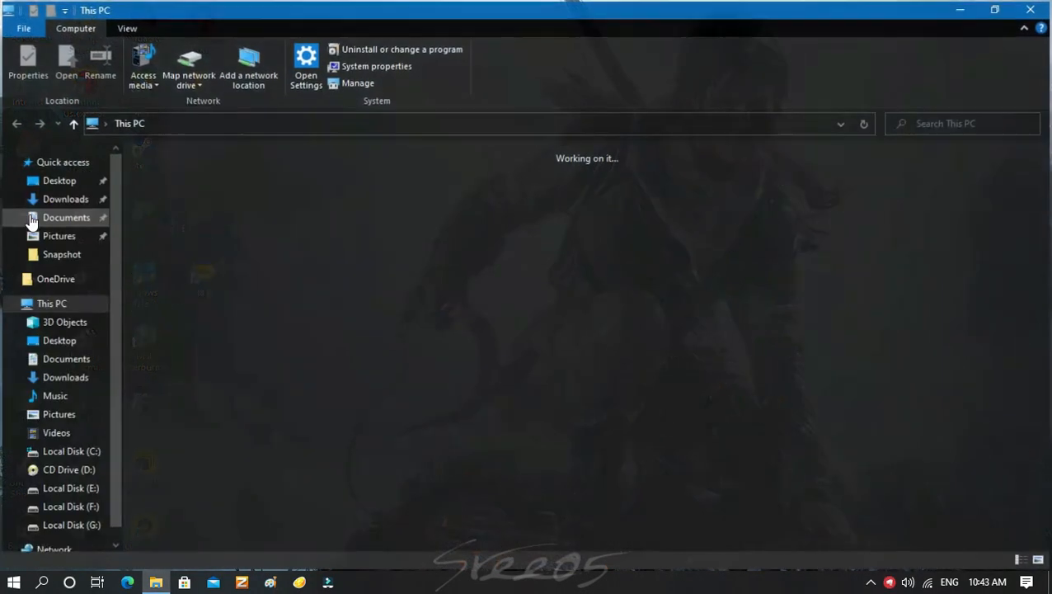
pyautogui.doubleClick(820, 293)
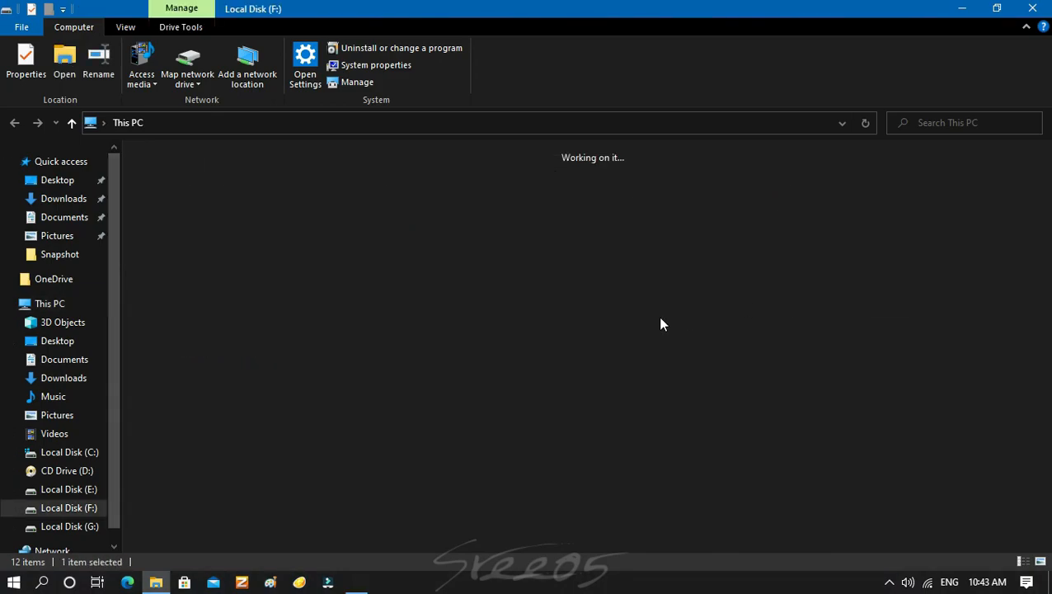
pyautogui.doubleClick(188, 314)
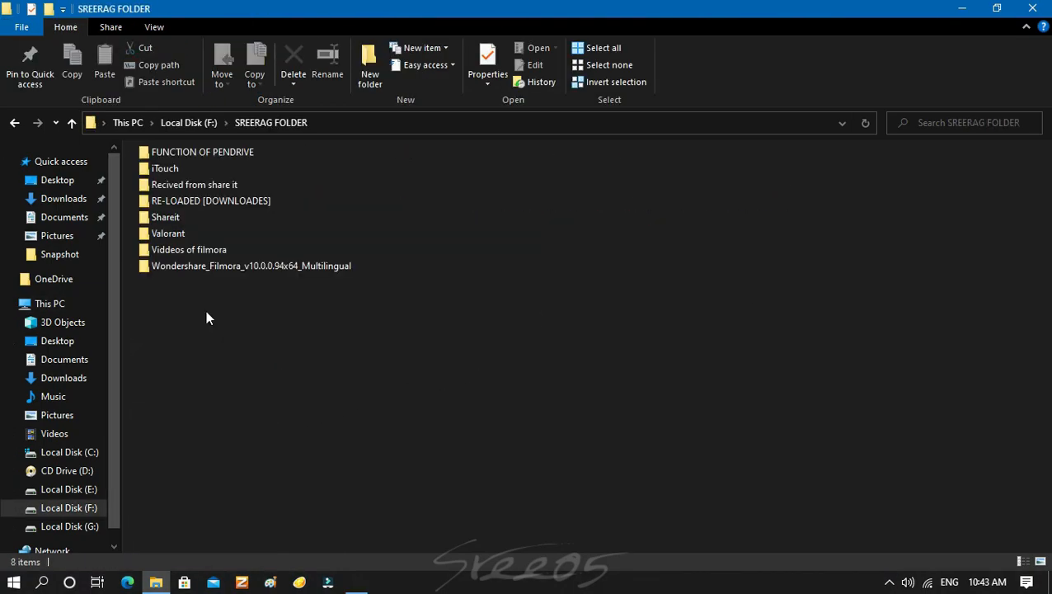
pyautogui.doubleClick(209, 237)
pyautogui.doubleClick(211, 172)
# Step: From the Riot Client folder, send a RiotClientServices.exe shortcut to the desktop
pyautogui.doubleClick(306, 188)
pyautogui.doubleClick(173, 172)
pyautogui.hotkey('alt', 'Left')
pyautogui.rightClick(197, 253)
pyautogui.click(329, 438)
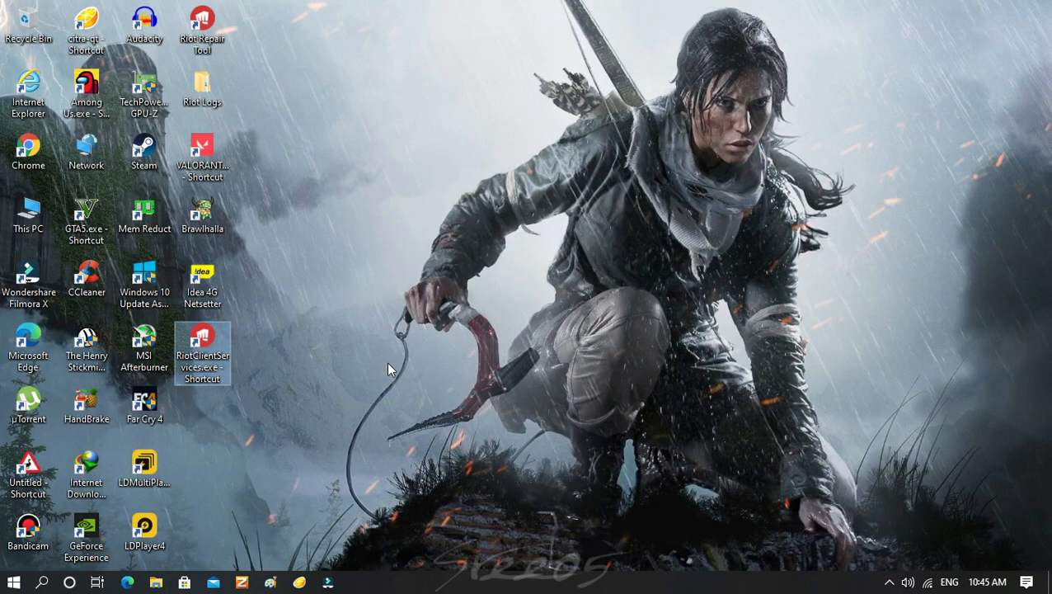
# Step: Launch the RiotClientServices shortcut, dismiss the 'Invalid launch' error, and delete both desktop shortcuts
pyautogui.doubleClick(202, 353)
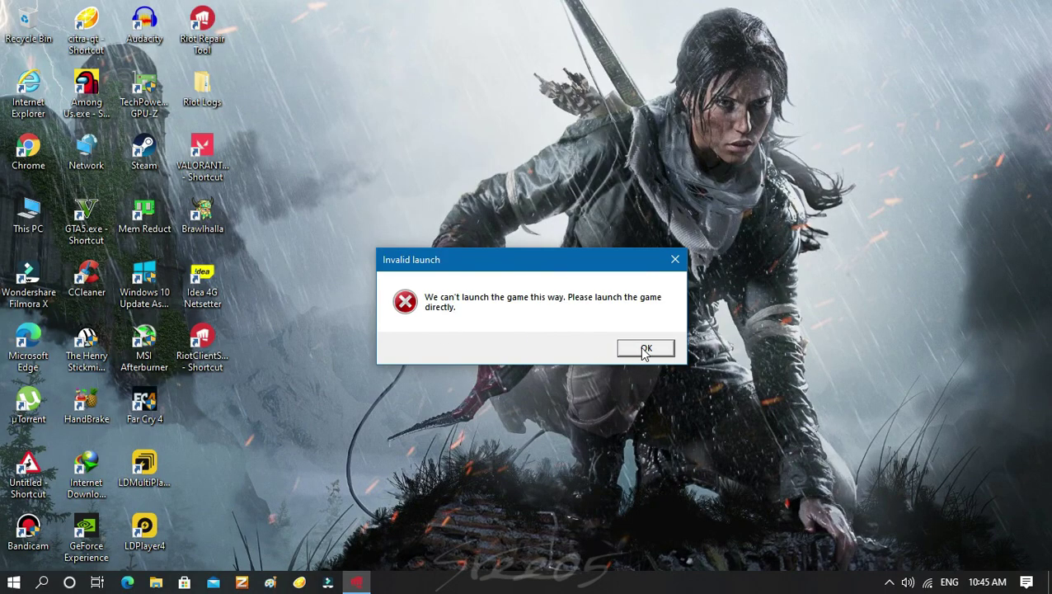
pyautogui.click(646, 347)
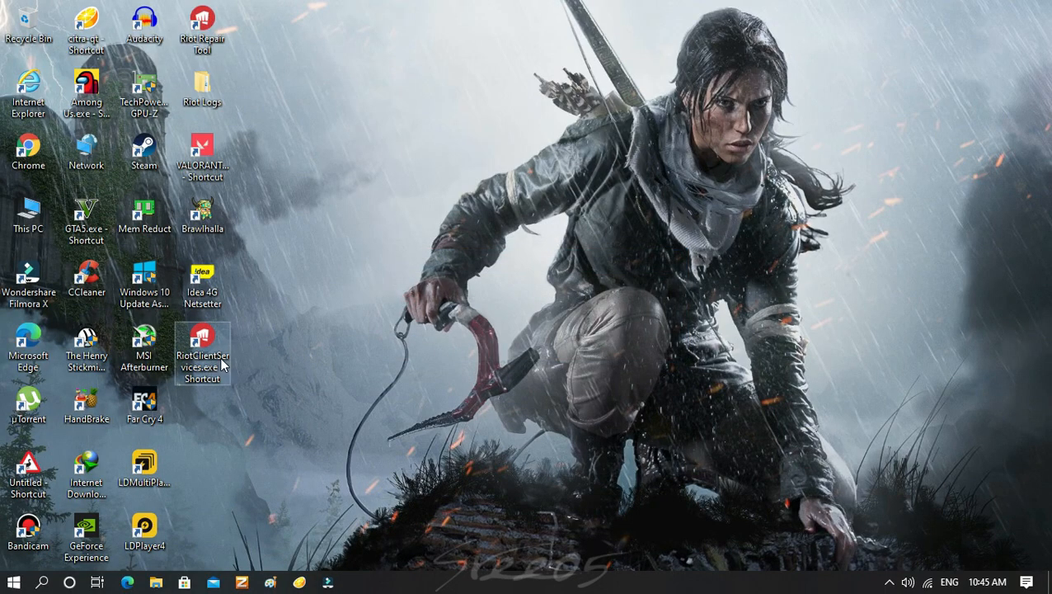
pyautogui.hotkey('shift', 'Delete')
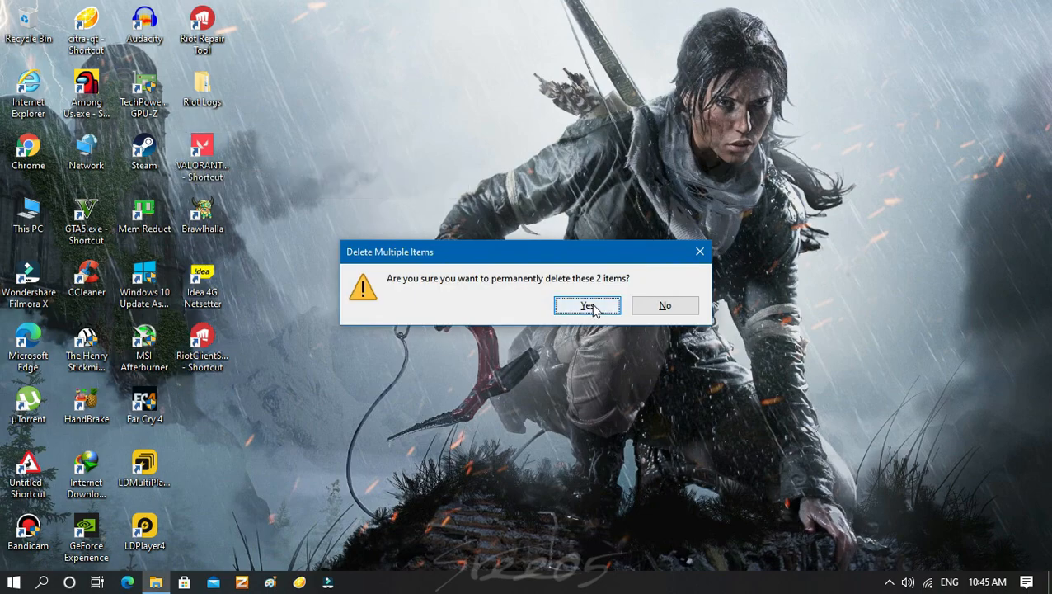
# Step: Confirm the deletion and locate VALORANT's Start Menu file location via Start search
pyautogui.click(586, 306)
pyautogui.press('super')
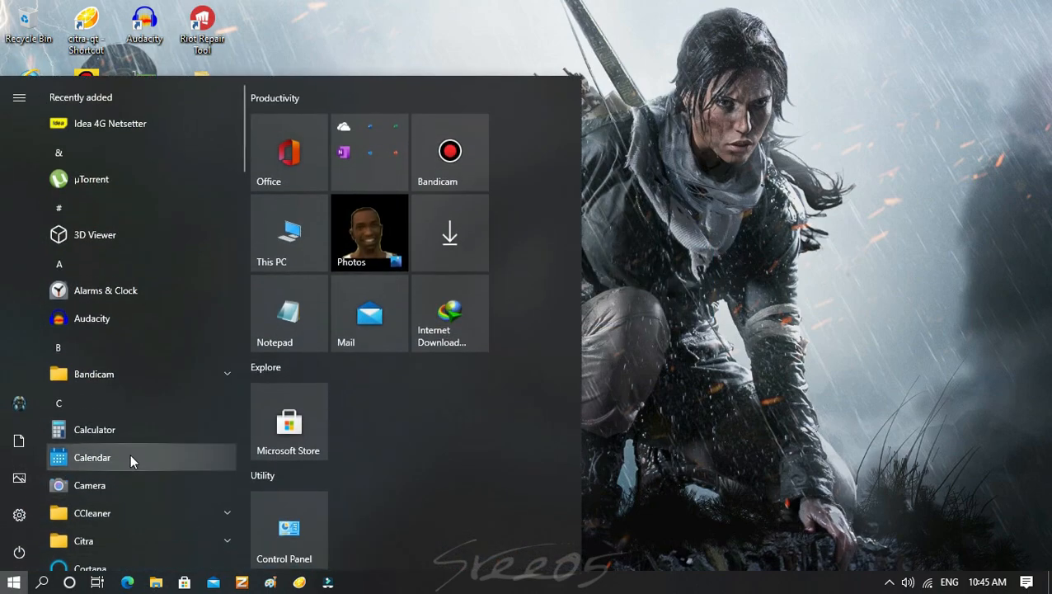
pyautogui.write('va')
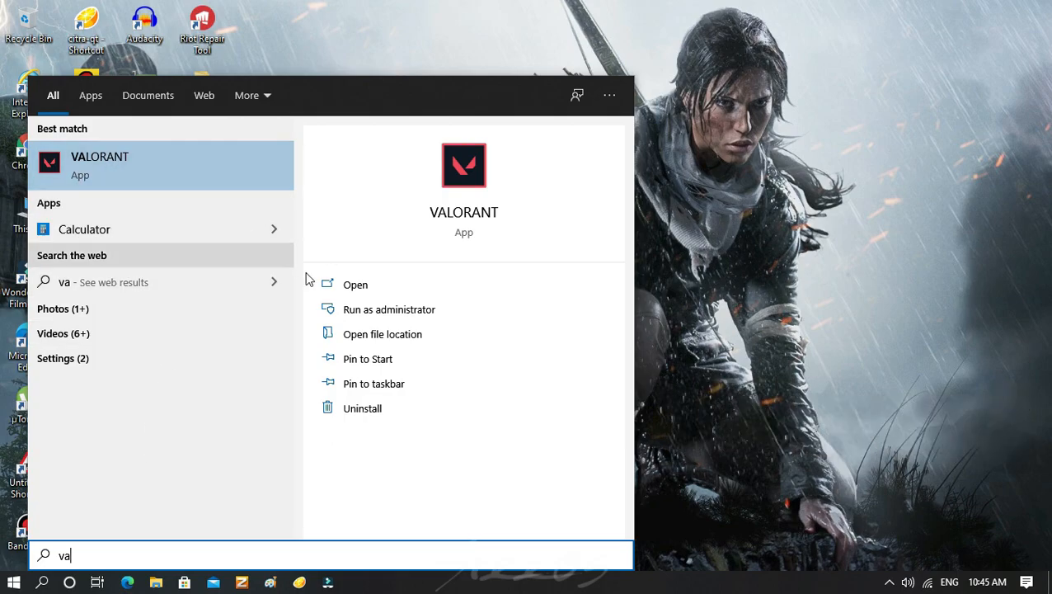
pyautogui.click(381, 334)
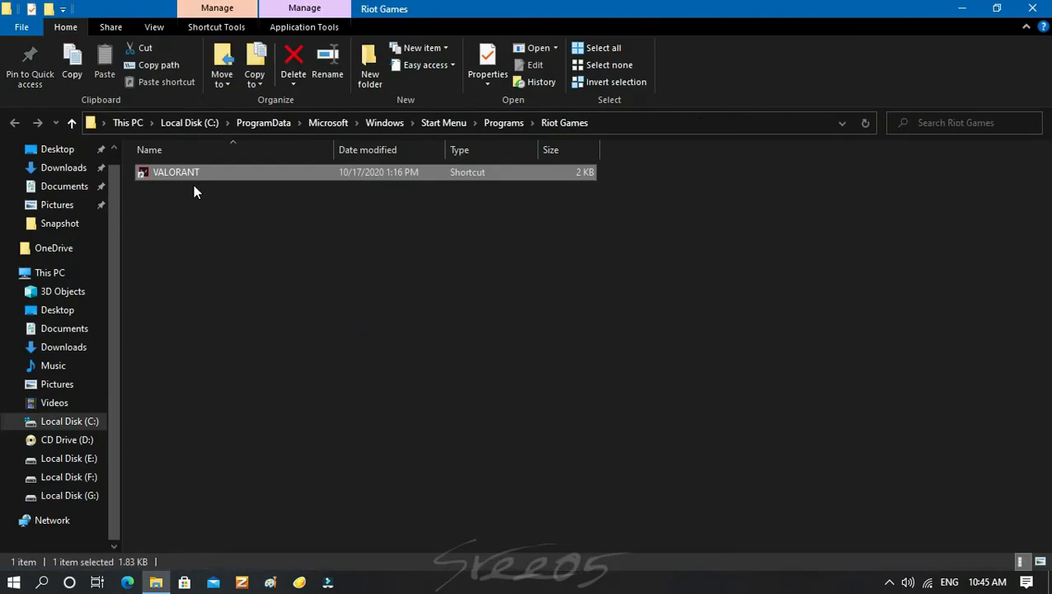
# Step: Send a VALORANT shortcut from the Riot Games programs folder to the desktop and show the desktop
pyautogui.rightClick(193, 174)
pyautogui.moveTo(235, 432)
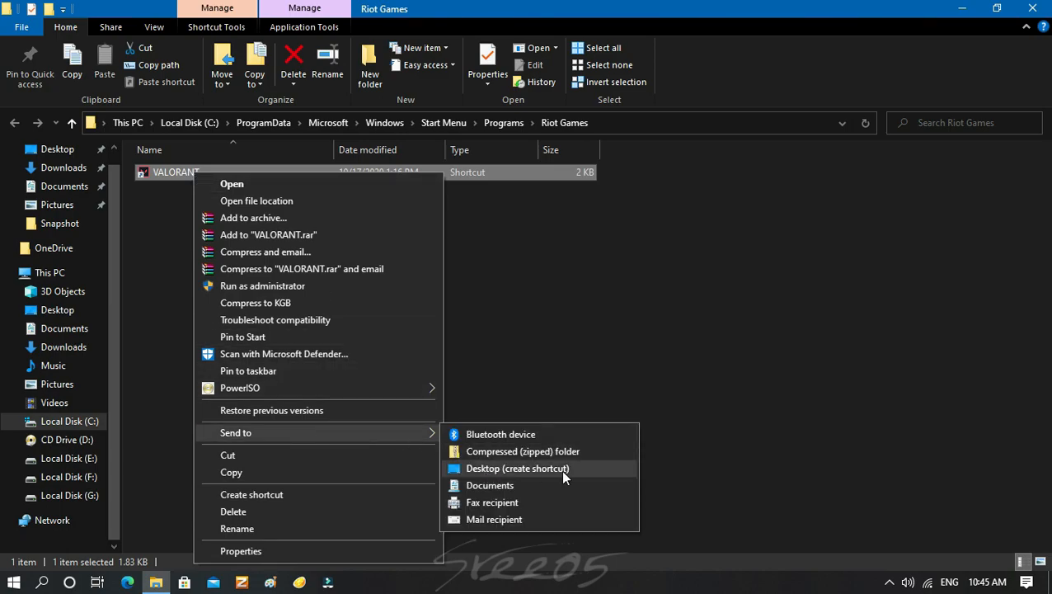
pyautogui.click(561, 469)
pyautogui.press('super+d')
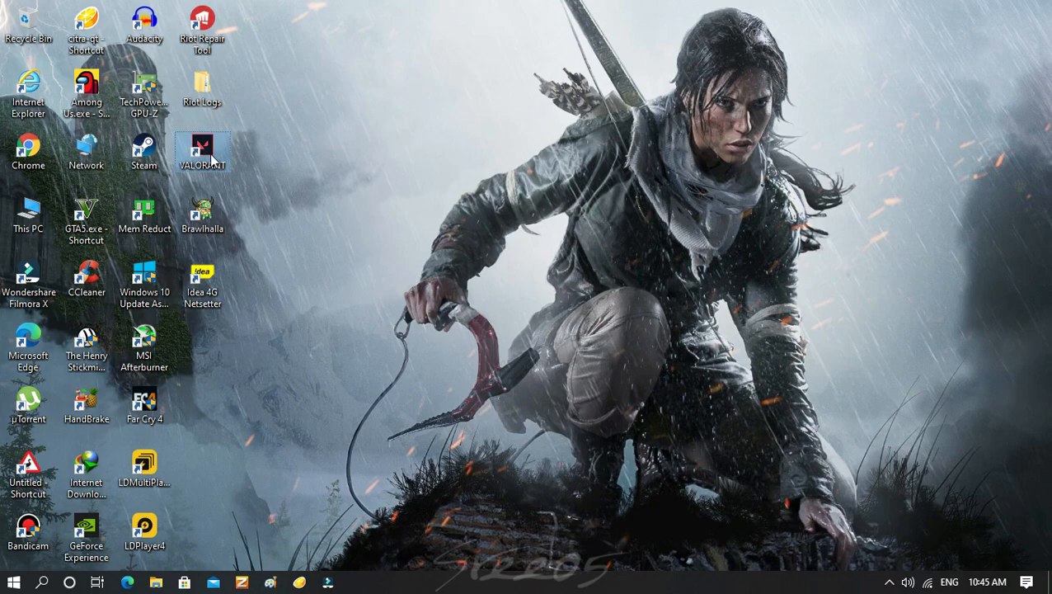
# Step: Delete the desktop VALORANT shortcut and launch Google Chrome
pyautogui.hotkey('shift', 'Delete')
pyautogui.press('Return')
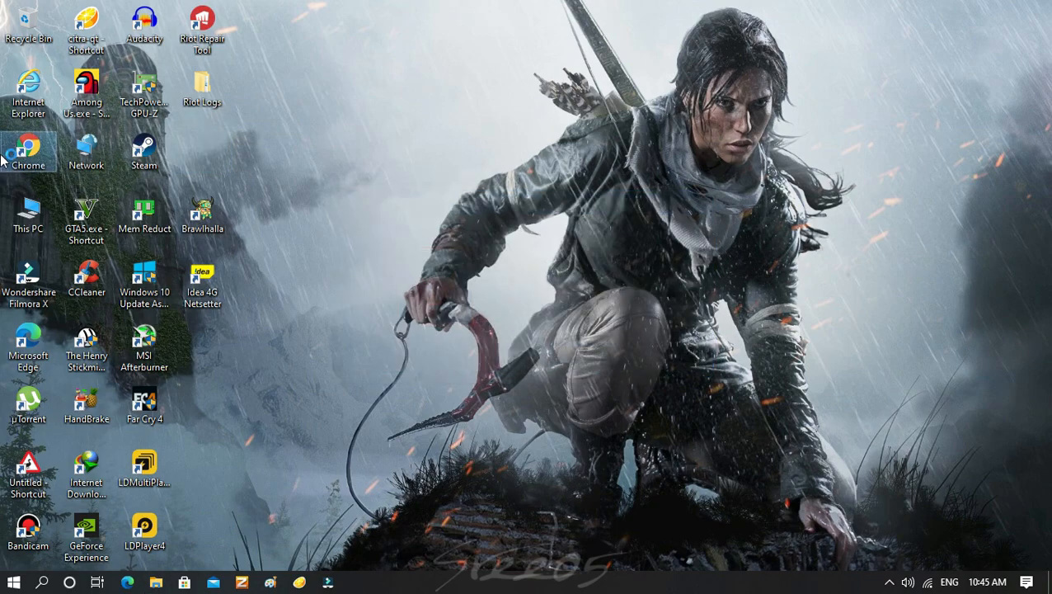
pyautogui.doubleClick(28, 149)
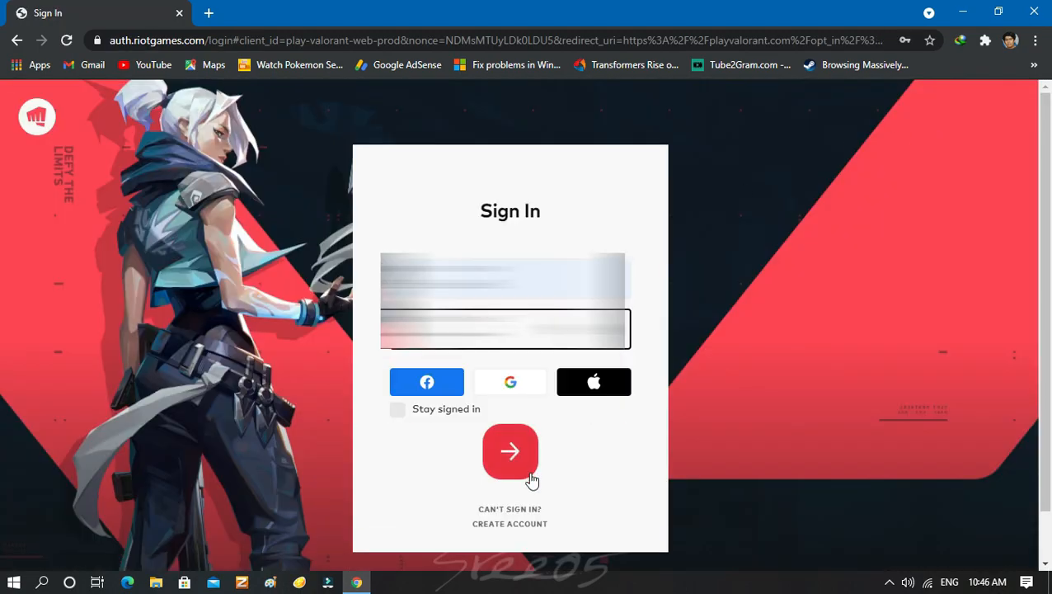
# Step: Sign in on playvalorant.com and download the Install VALORANT.exe installer
pyautogui.click(510, 452)
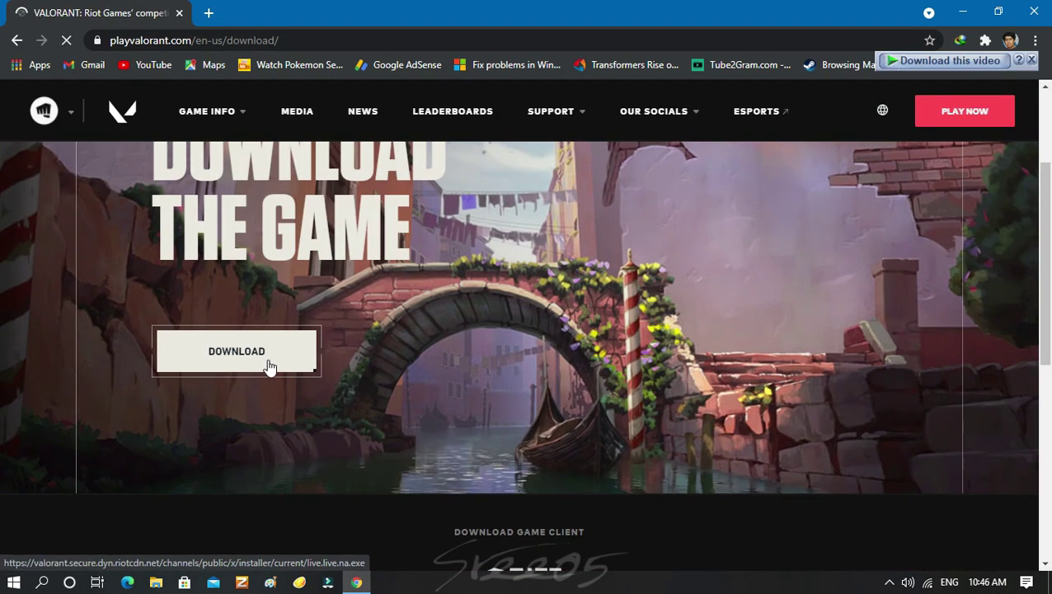
pyautogui.click(270, 352)
pyautogui.click(488, 346)
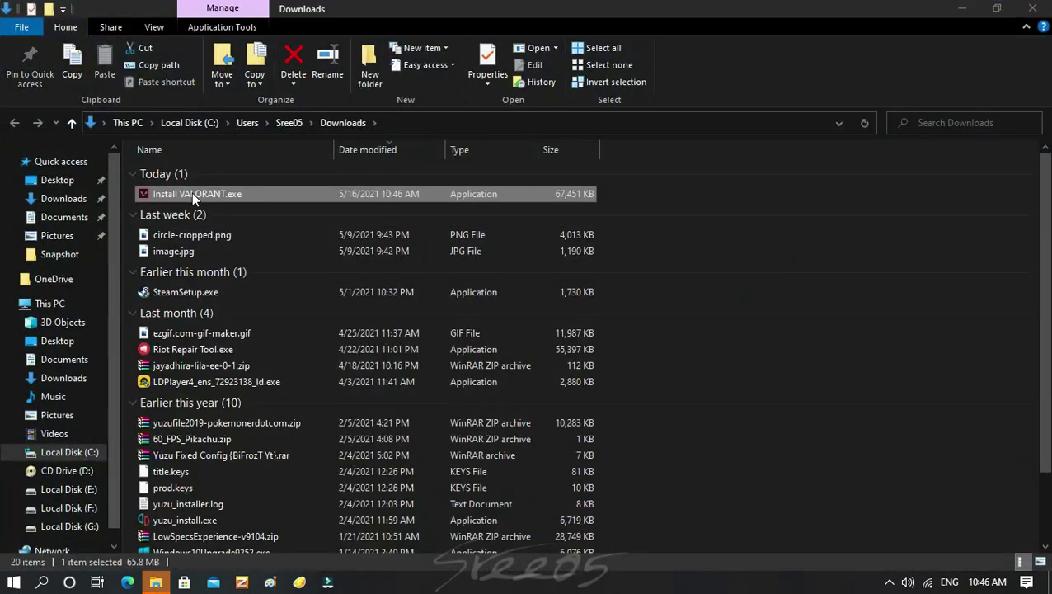
# Step: Run Install VALORANT.exe from Downloads and allow it through the UAC prompt
pyautogui.doubleClick(191, 193)
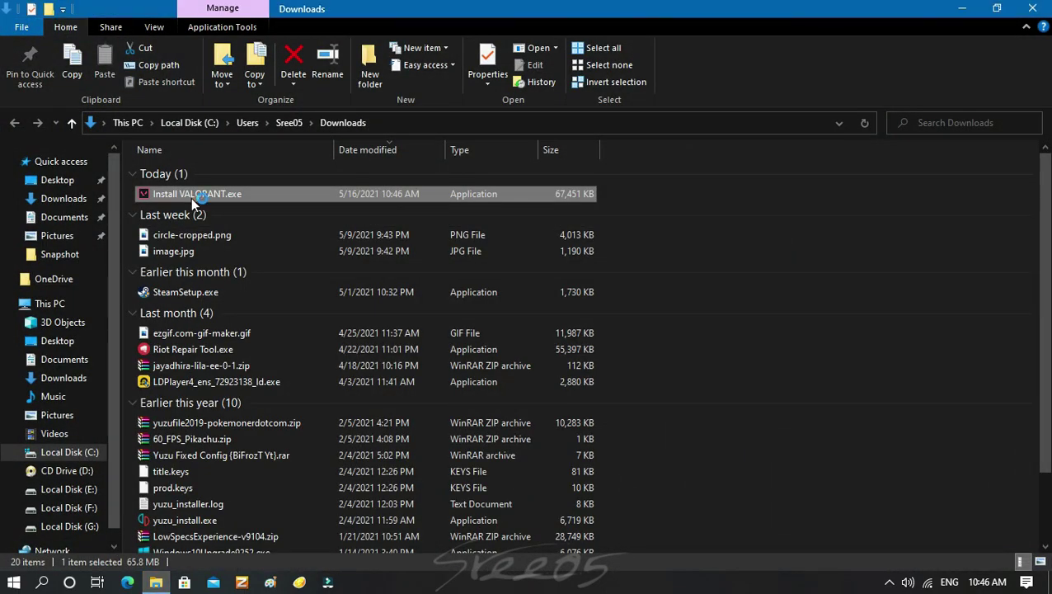
pyautogui.click(966, 9)
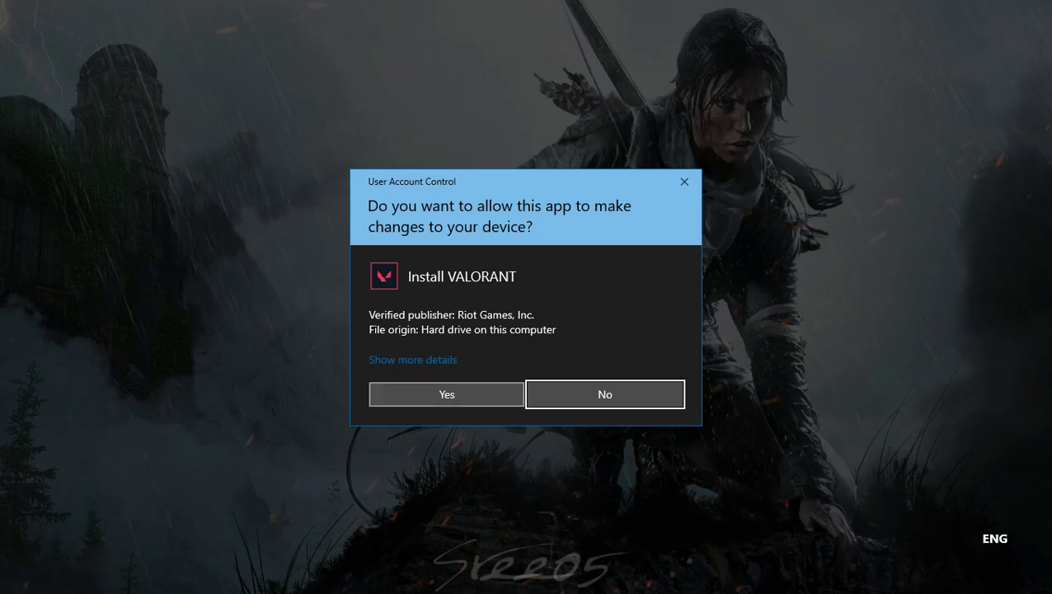
pyautogui.click(452, 396)
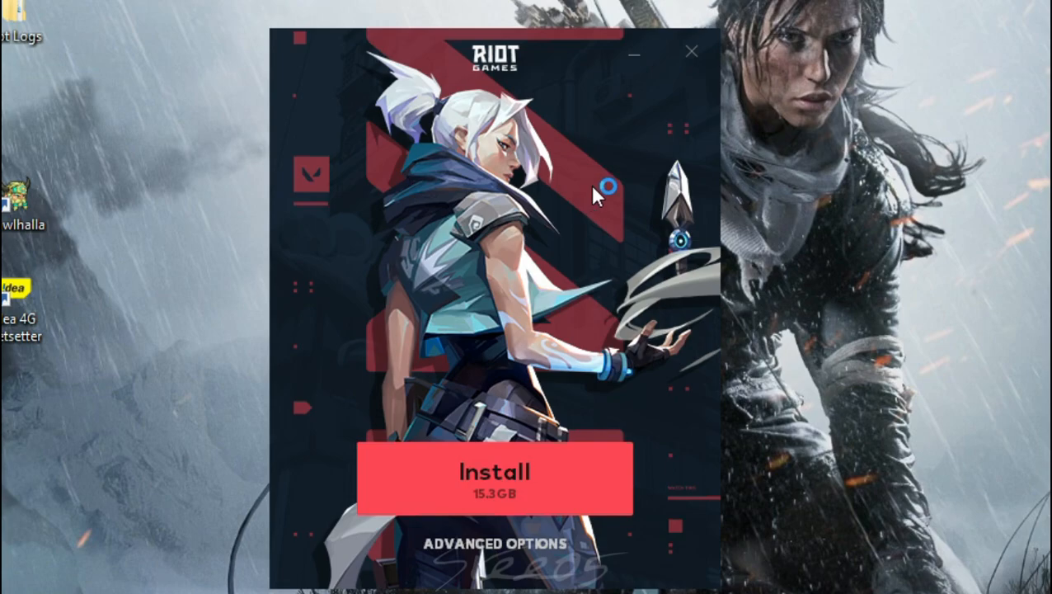
# Step: Under Advanced Options keep the existing F:\SREERAG FOLDER path and start the repair install
pyautogui.click(542, 548)
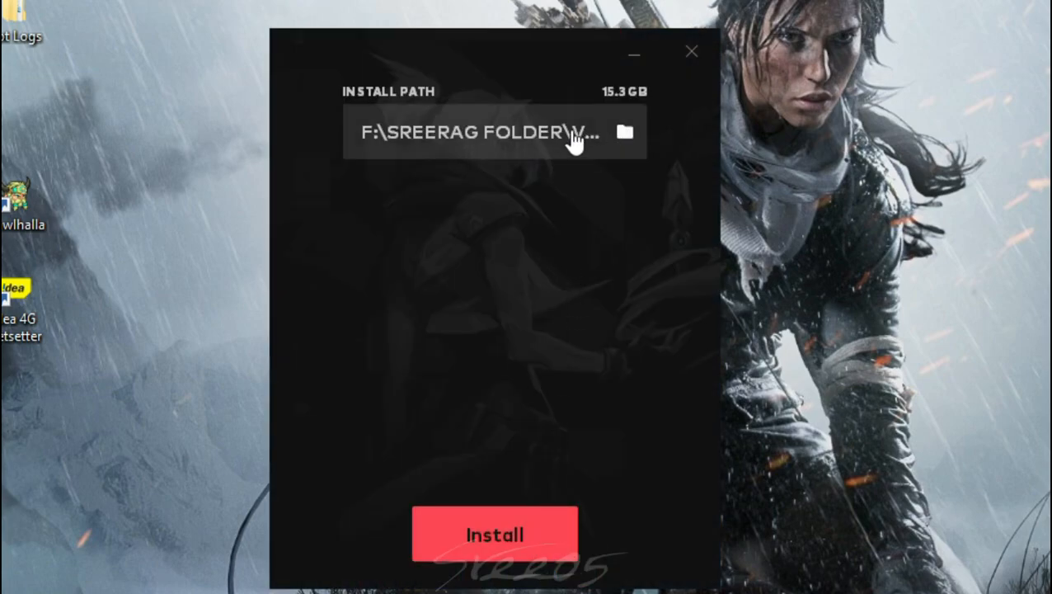
pyautogui.click(626, 133)
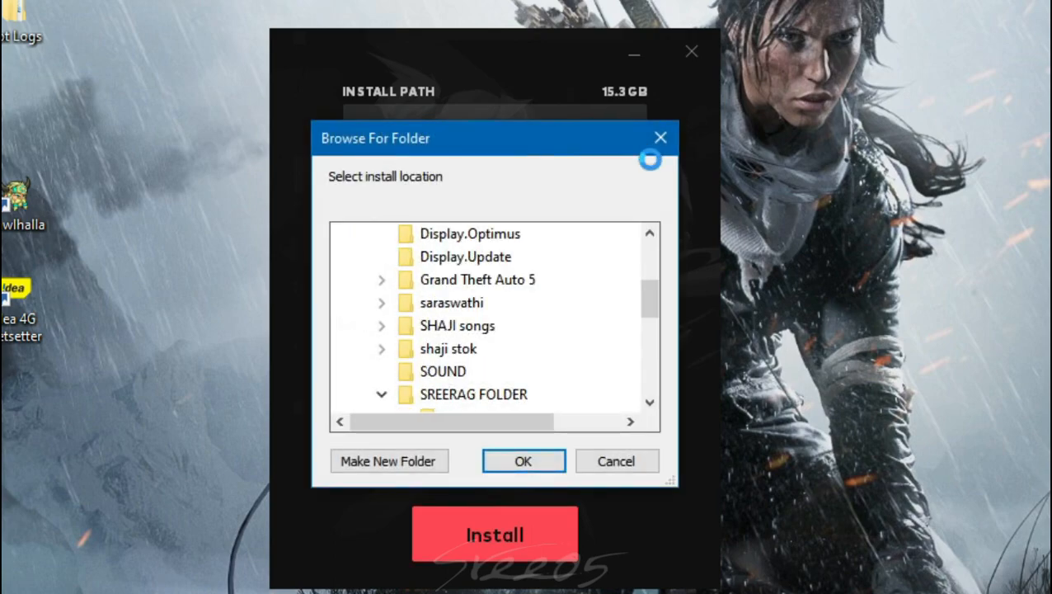
pyautogui.click(626, 461)
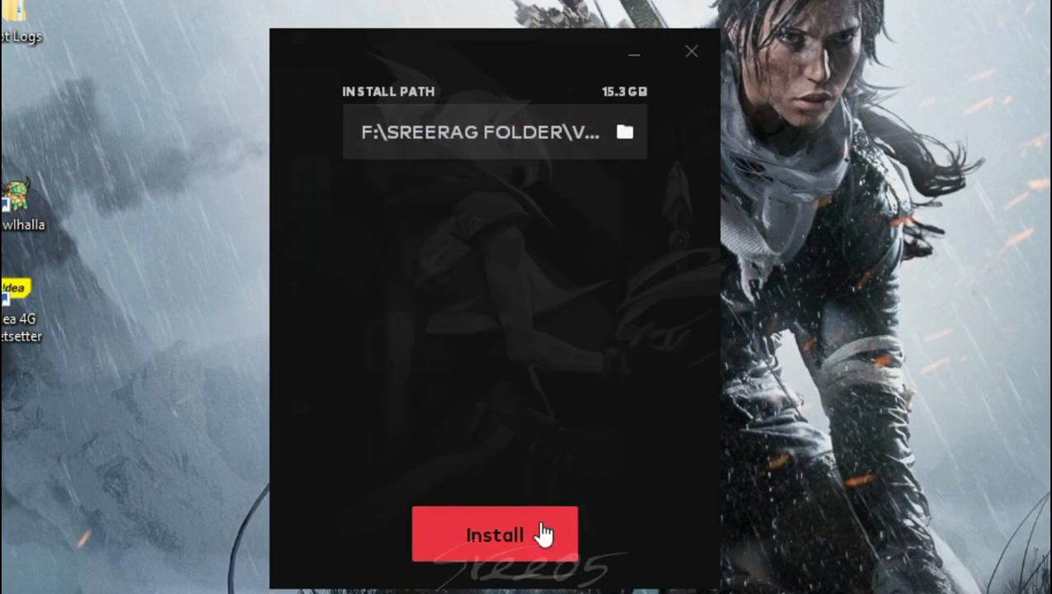
pyautogui.click(511, 534)
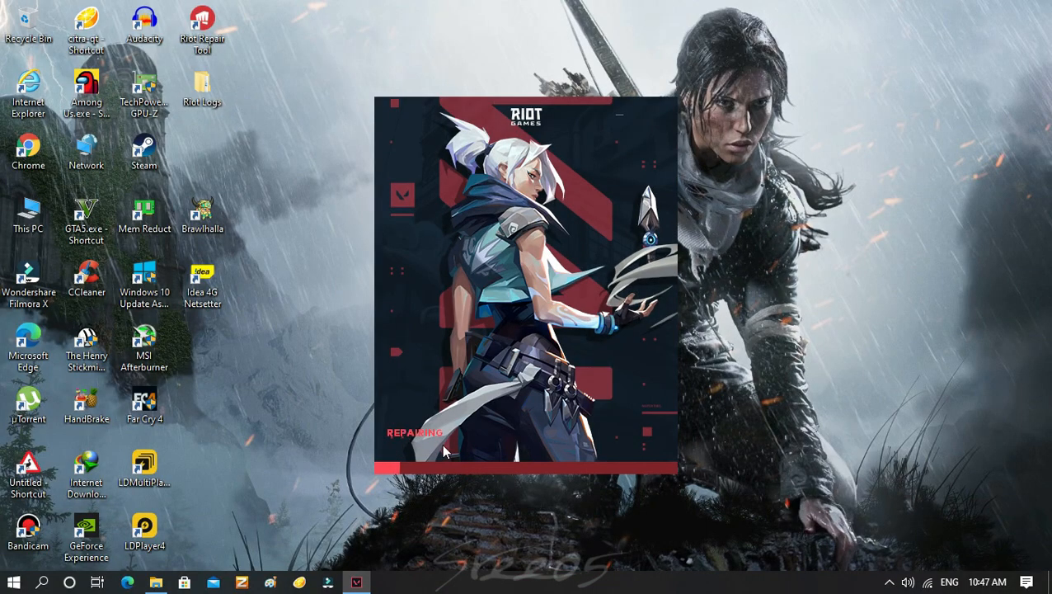